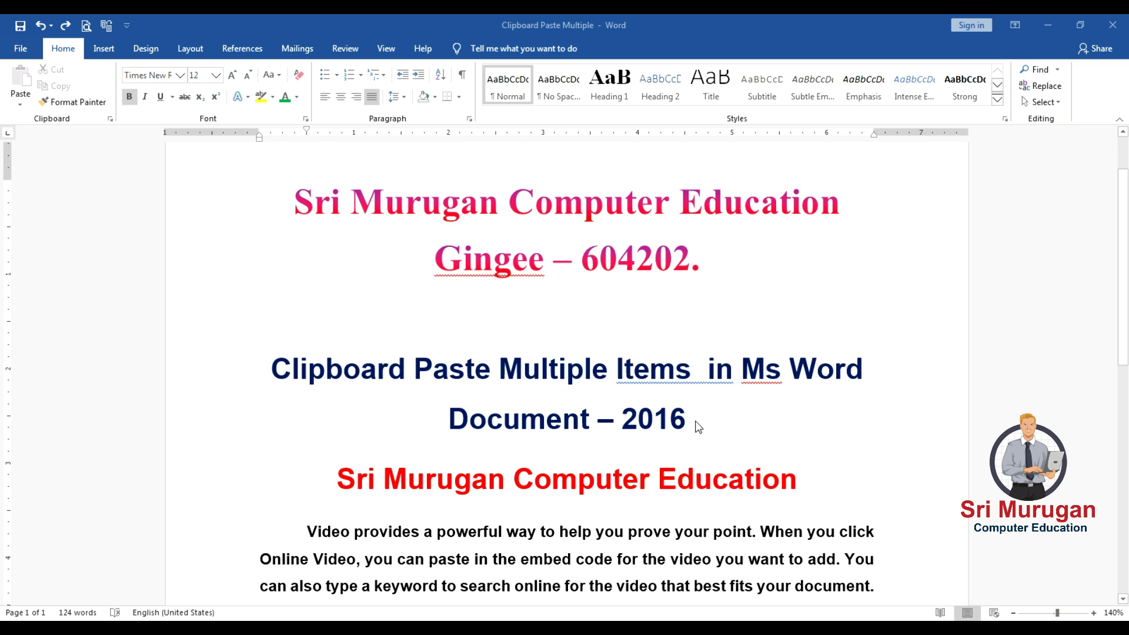
# Scroll down until the Ram, Rom and CPU lines and the Computers paragraph are visible.
pyautogui.scroll(-2, 700, 427)
pyautogui.scroll(-3, 700, 428)
pyautogui.scroll(-3, 700, 424)
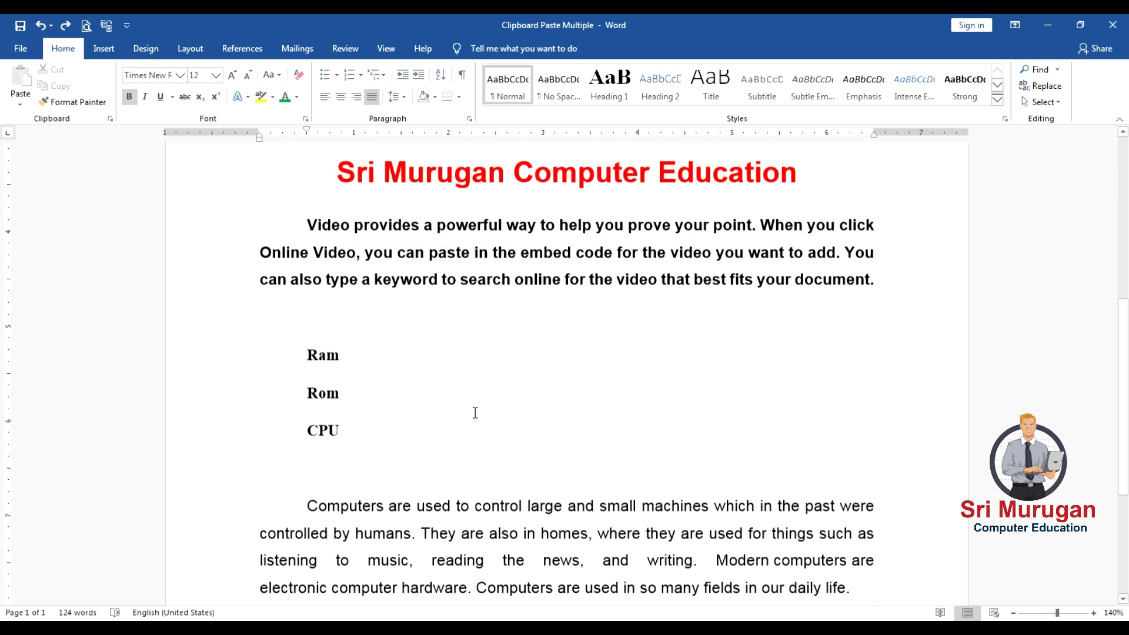
# Copy the word Ram and paste it on a new line after 'life.' in the Computers paragraph.
pyautogui.moveTo(307, 336); pyautogui.dragTo(340, 336)
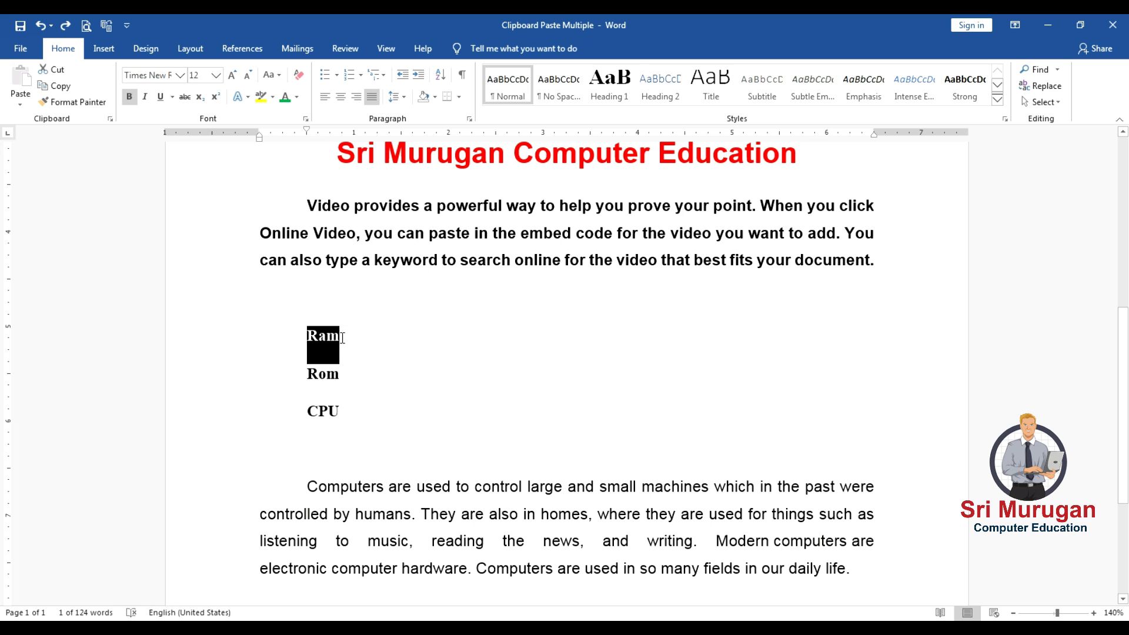
pyautogui.hotkey('ctrl', 'c')
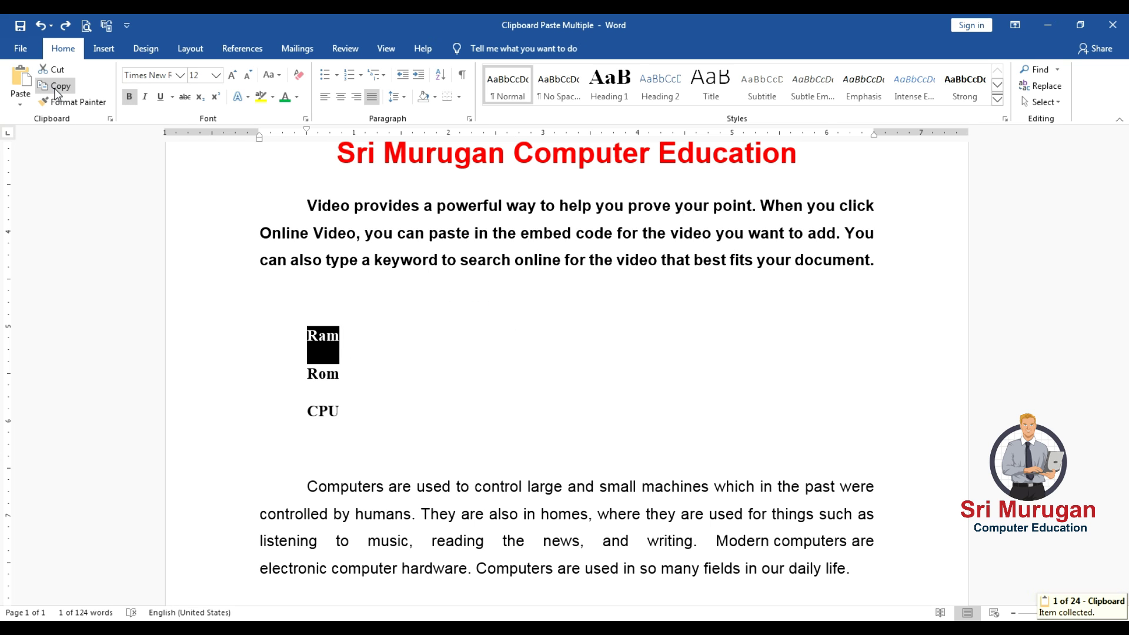
pyautogui.click(57, 86)
pyautogui.scroll(-2, 308, 461)
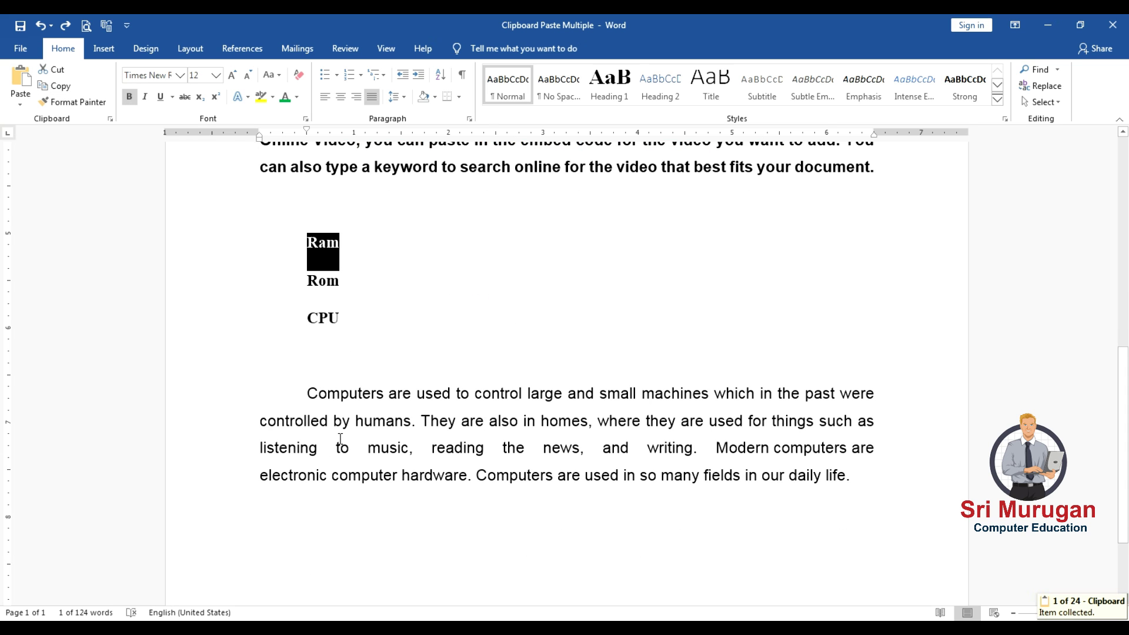
pyautogui.click(382, 381)
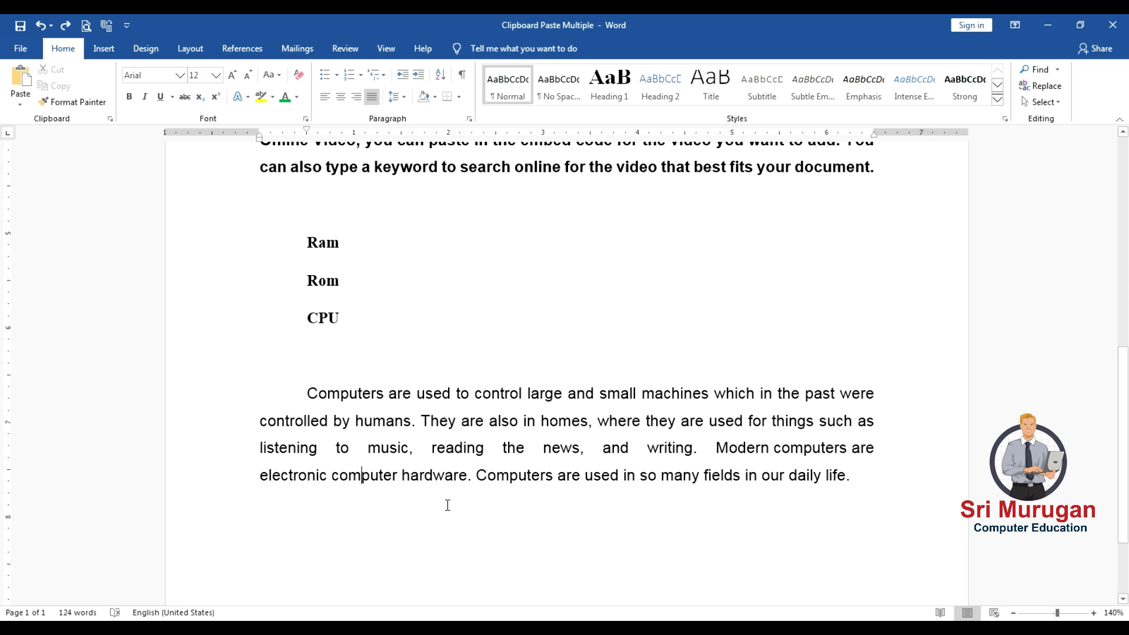
pyautogui.press('Return')
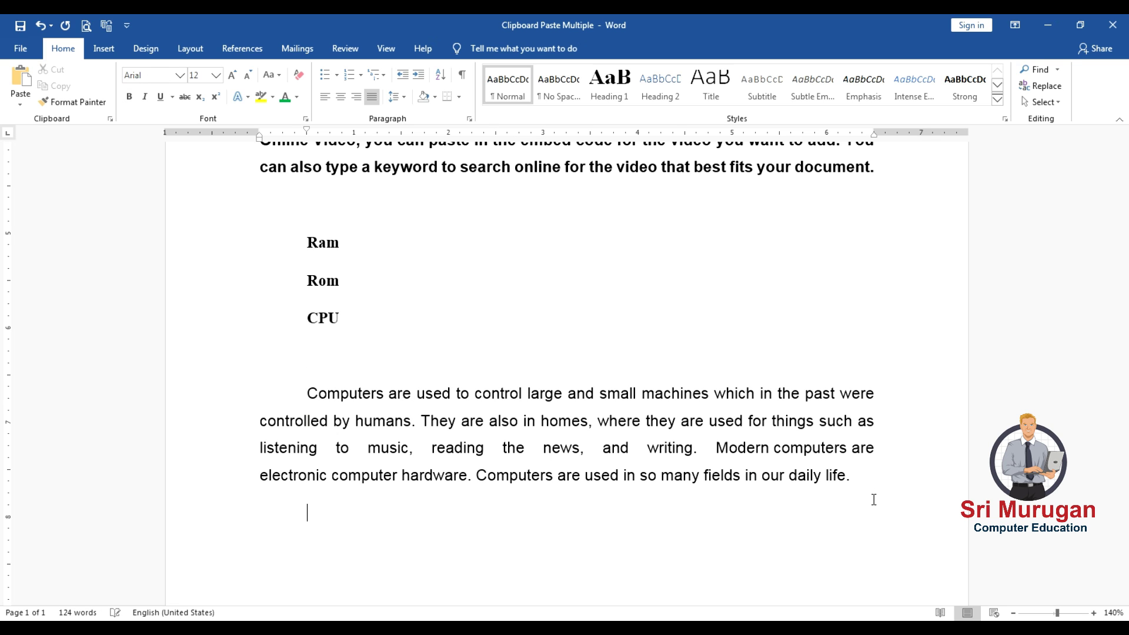
pyautogui.hotkey('ctrl', 'v')
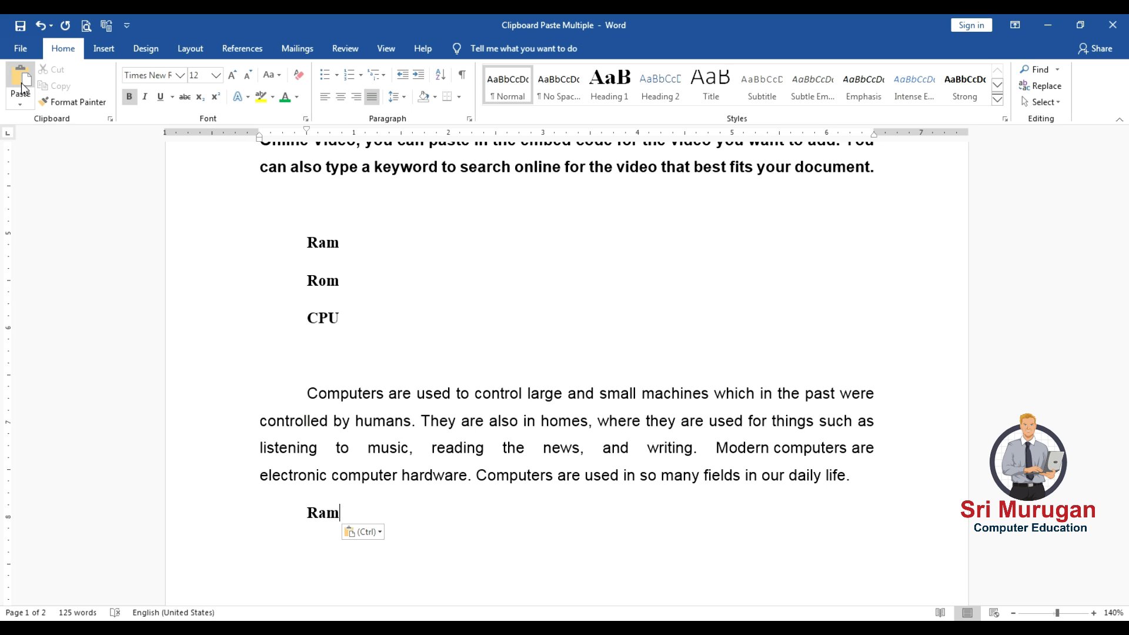
# Copy the 'Video provides' paragraph and paste it on a new line below Ram on page 2.
pyautogui.scroll(2, 353, 512)
pyautogui.moveTo(307, 253); pyautogui.dragTo(882, 312)
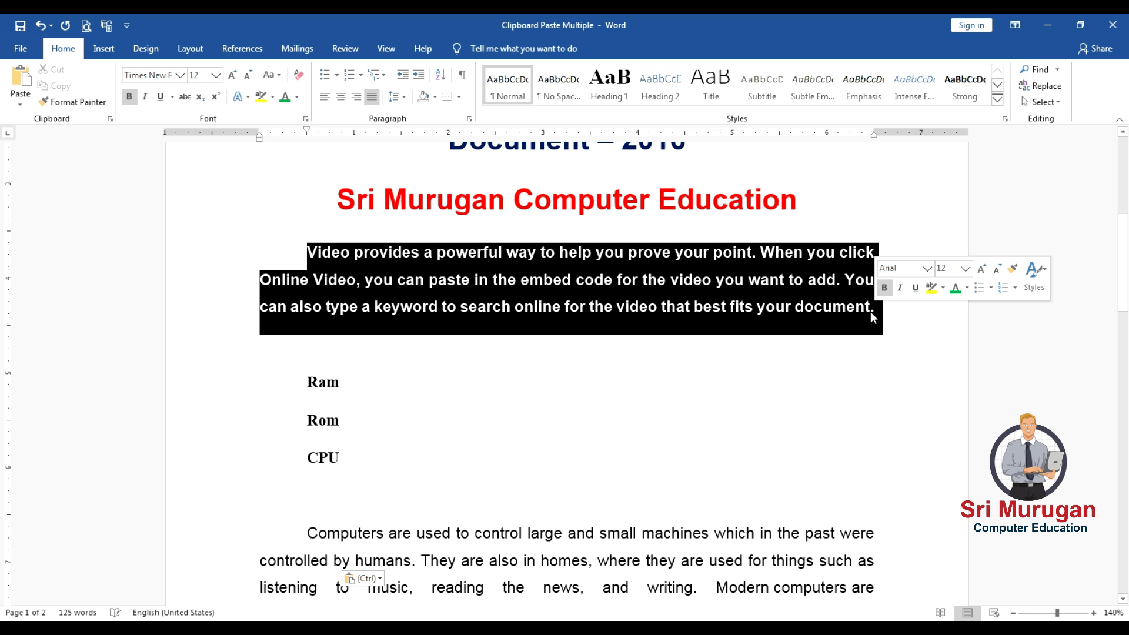
pyautogui.hotkey('ctrl', 'c')
pyautogui.scroll(-5, 529, 435)
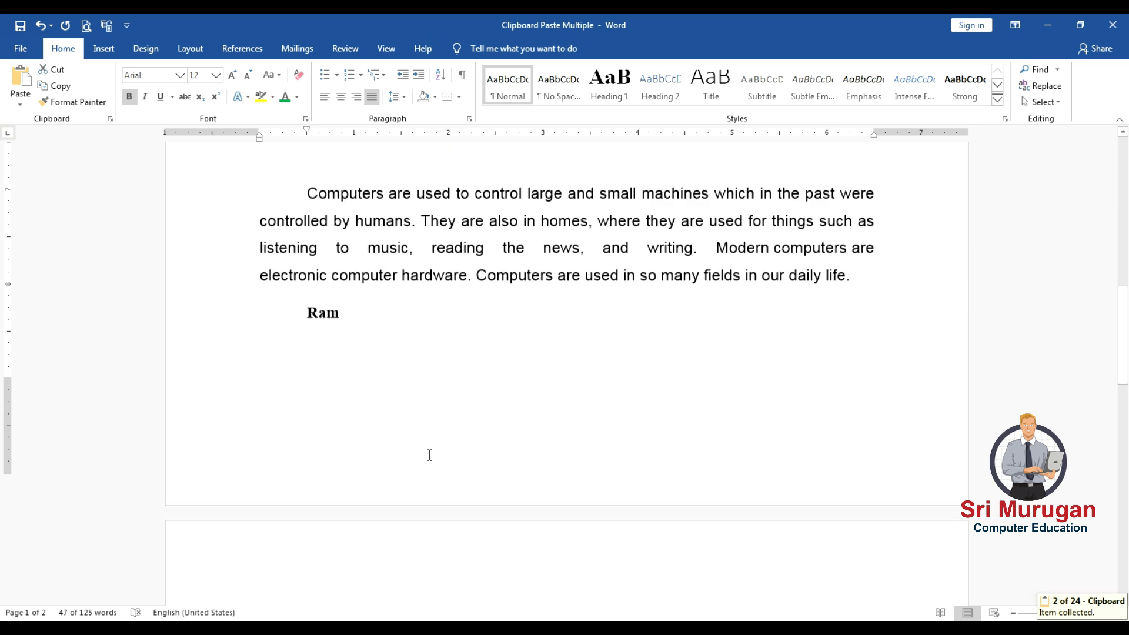
pyautogui.click(392, 308)
pyautogui.press('Return')
pyautogui.hotkey('ctrl', 'v')
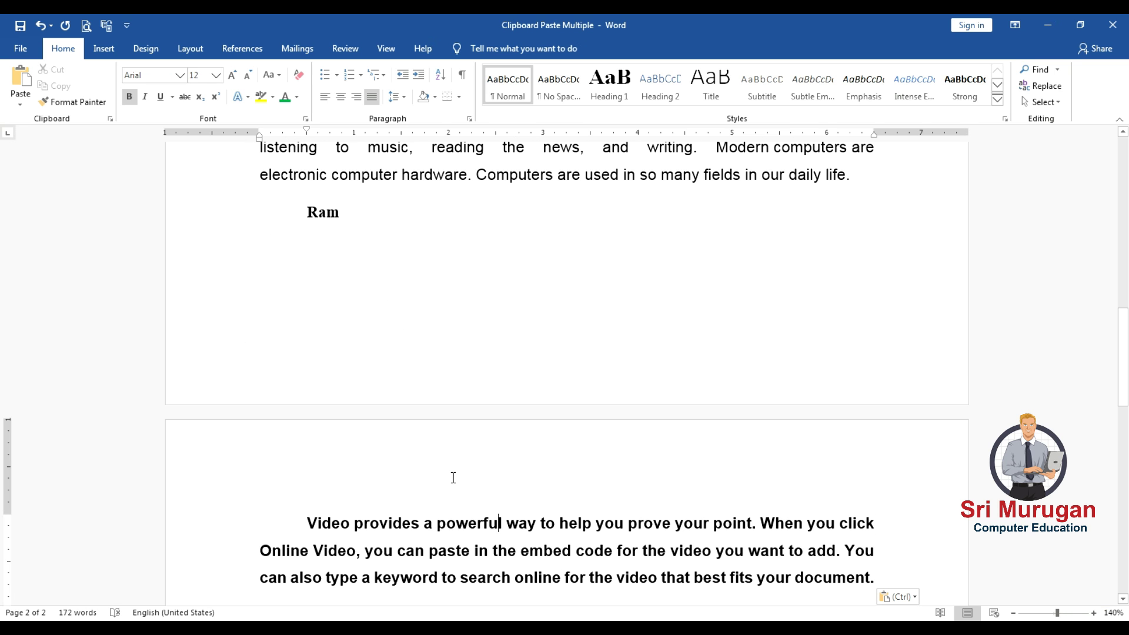
# Paste two more copies of the 'Video provides' paragraph on page 2.
pyautogui.scroll(-2, 411, 466)
pyautogui.scroll(-2, 381, 452)
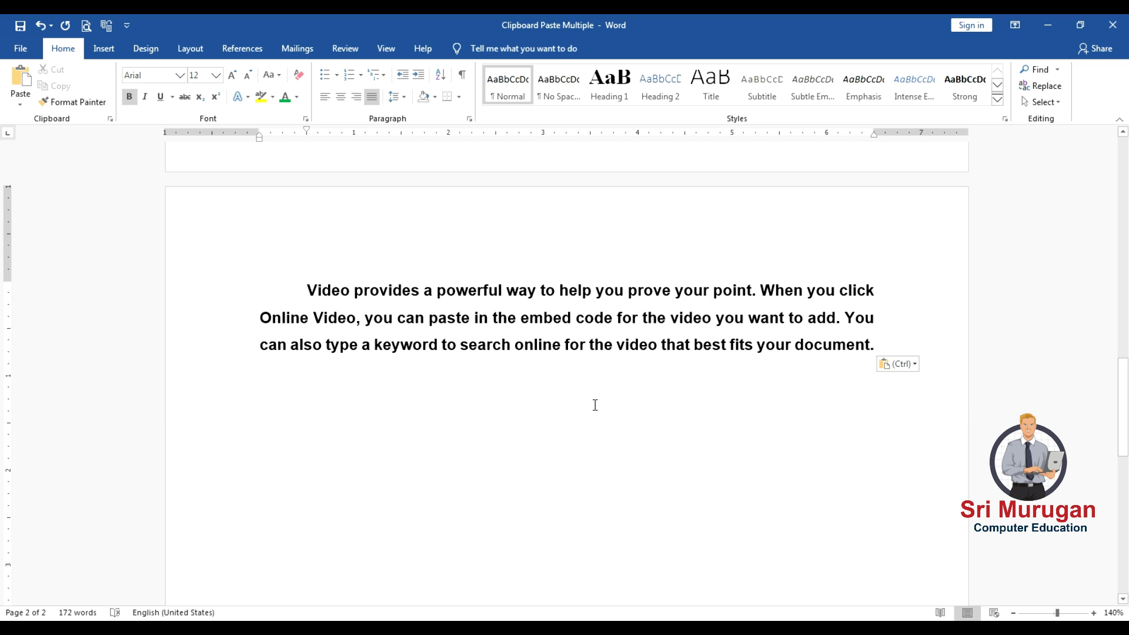
pyautogui.hotkey('ctrl', 'v')
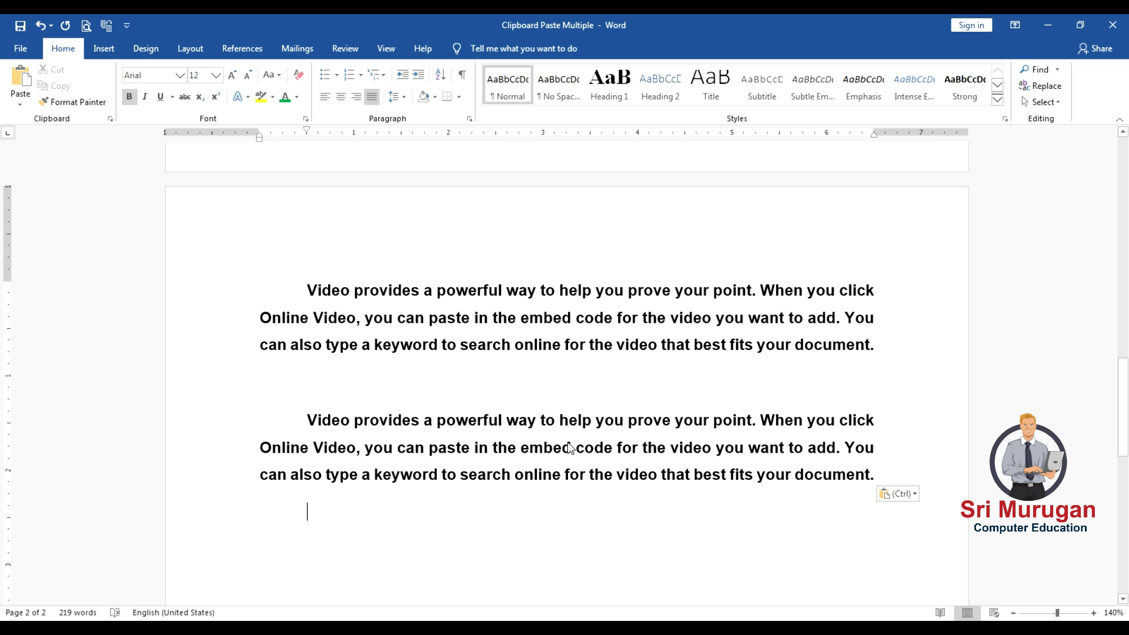
pyautogui.hotkey('ctrl', 'v')
pyautogui.hotkey('ctrl', 'v')
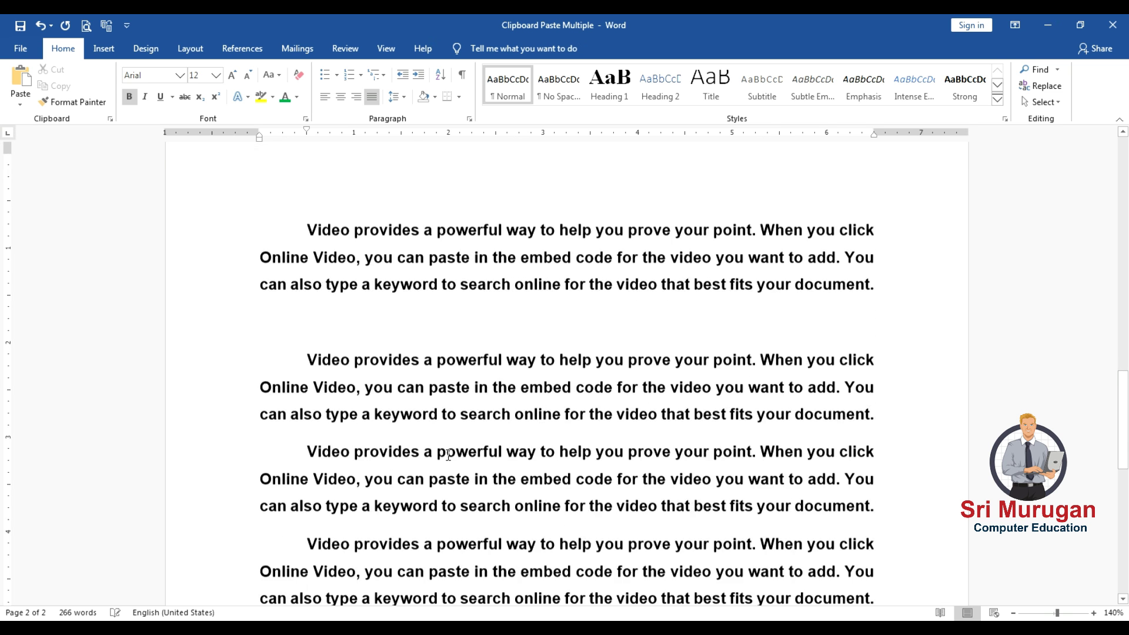
# Copy the first Ram line and paste it lower on page 2, below the repeated paragraphs.
pyautogui.scroll(3, 429, 417)
pyautogui.scroll(2, 412, 391)
pyautogui.scroll(4, 388, 353)
pyautogui.scroll(1, 294, 200)
pyautogui.scroll(1, 313, 188)
pyautogui.moveTo(308, 188); pyautogui.dragTo(344, 190)
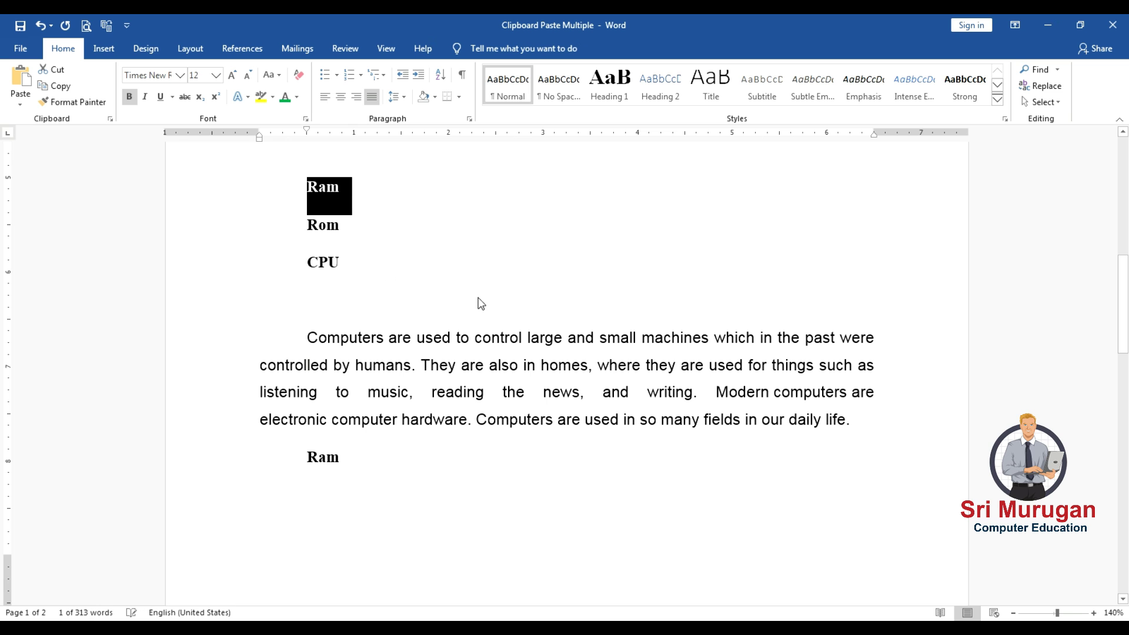
pyautogui.hotkey('ctrl', 'c')
pyautogui.scroll(-3, 494, 352)
pyautogui.scroll(-5, 504, 377)
pyautogui.scroll(-5, 368, 394)
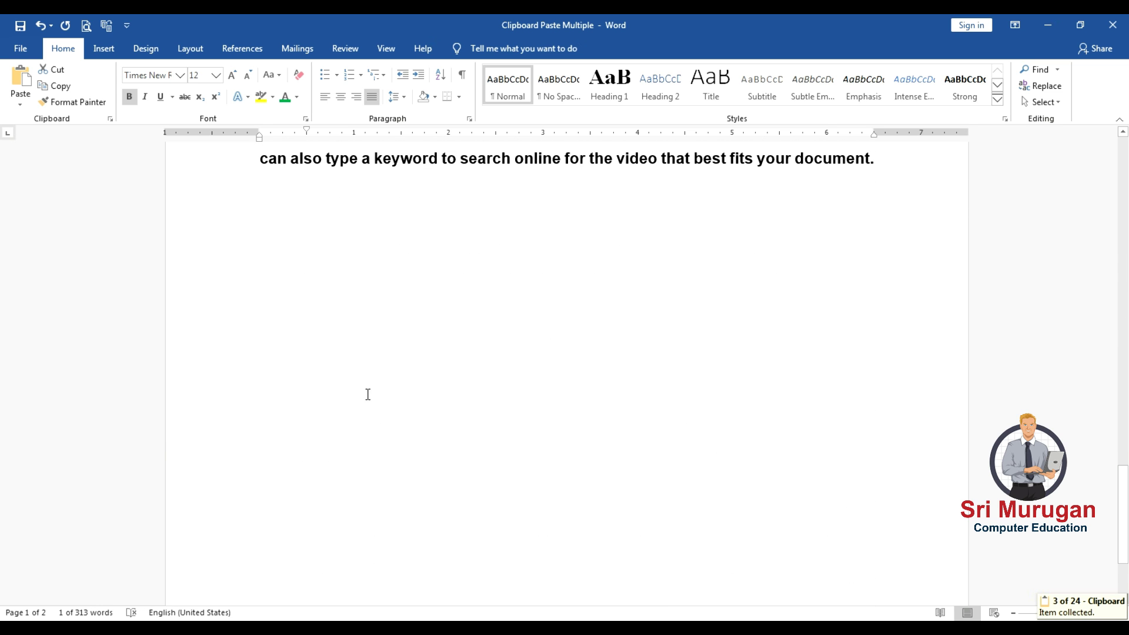
pyautogui.doubleClick(393, 283)
pyautogui.hotkey('ctrl', 'v')
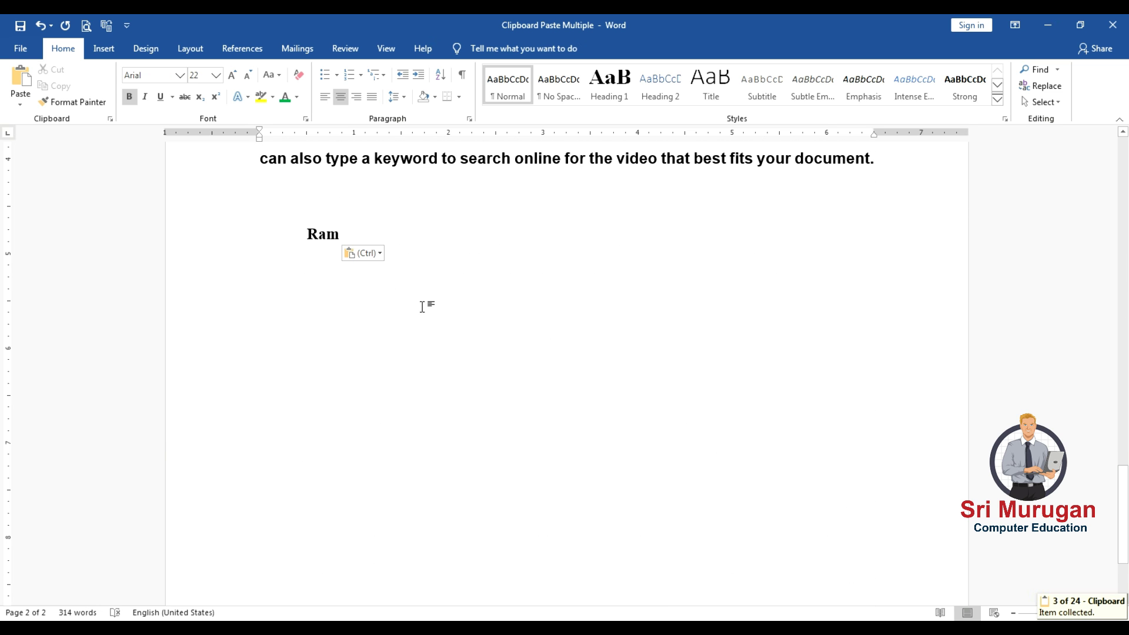
# Scroll back up to the top of the document.
pyautogui.scroll(4, 461, 308)
pyautogui.scroll(3, 461, 348)
pyautogui.scroll(4, 461, 347)
pyautogui.scroll(5, 458, 350)
pyautogui.scroll(3, 459, 353)
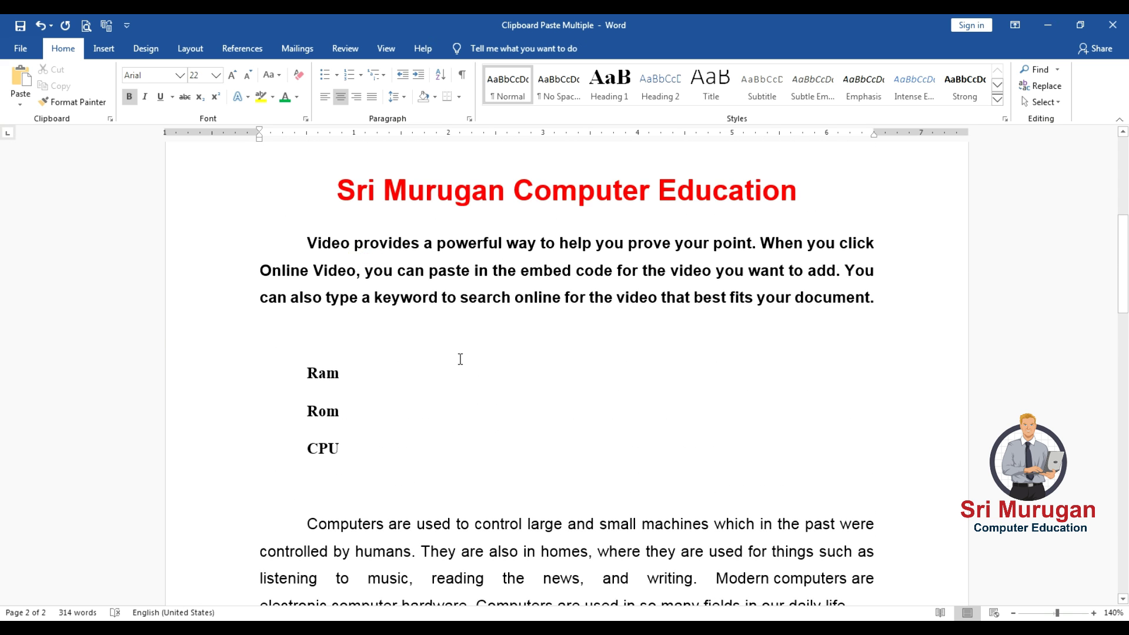
pyautogui.scroll(5, 458, 357)
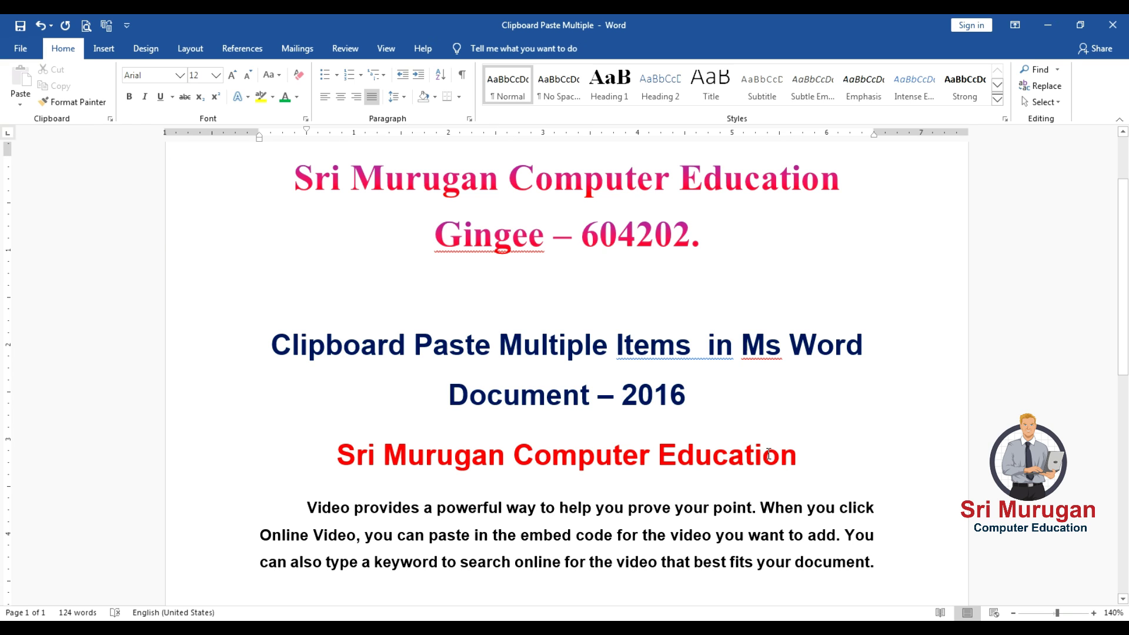
# Open the Clipboard pane and select the red 'Sri Murugan Computer Education' heading.
pyautogui.click(113, 121)
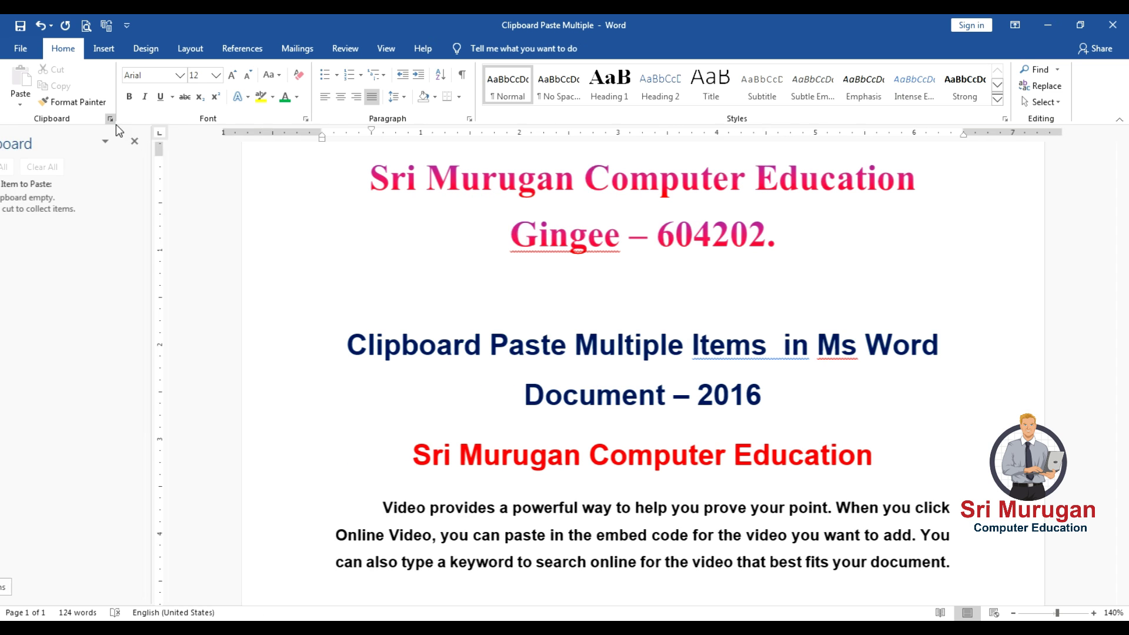
pyautogui.scroll(-2, 702, 372)
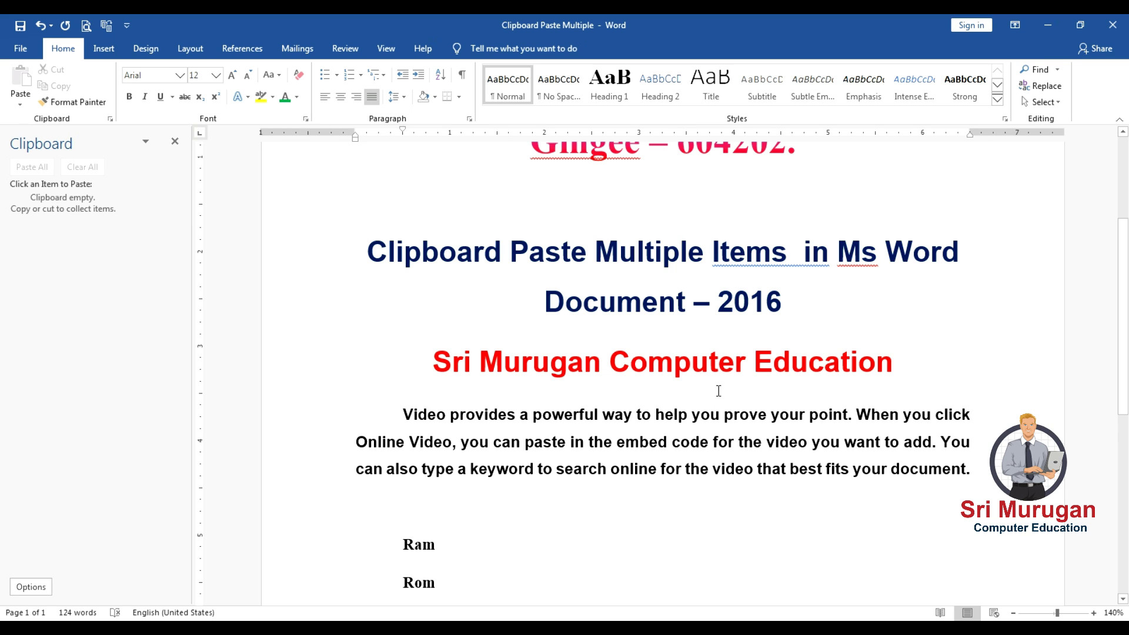
pyautogui.scroll(-1, 718, 391)
pyautogui.scroll(-1, 588, 329)
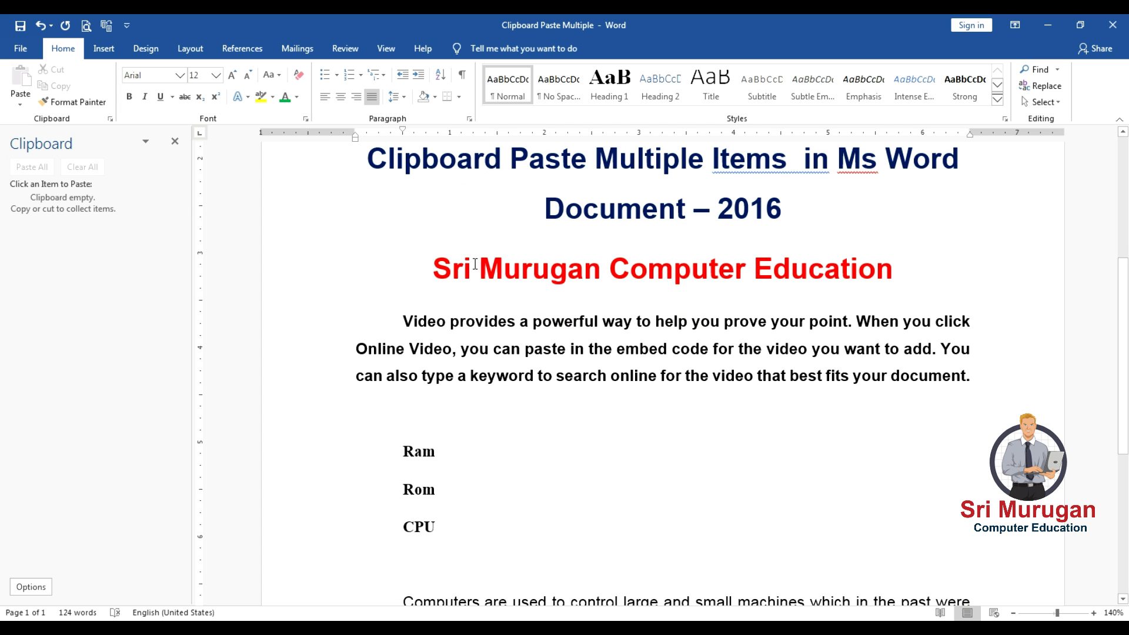
pyautogui.moveTo(435, 269); pyautogui.dragTo(1010, 279)
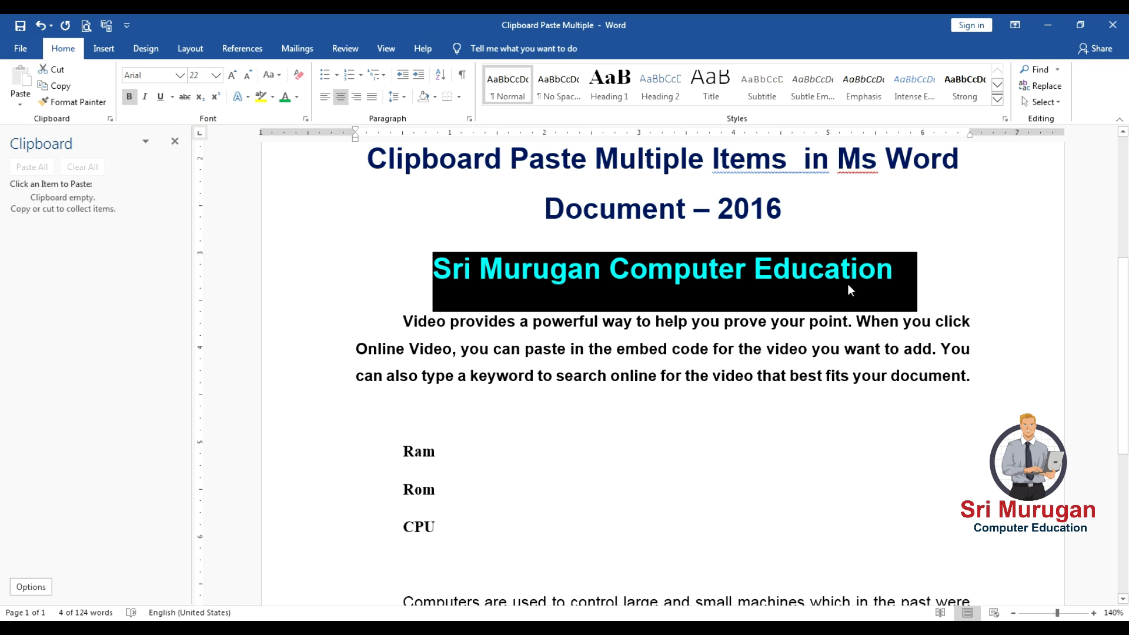
# Copy the heading, then the Ram, Rom, CPU lines, into the Clipboard pane; select the Computers sentence.
pyautogui.click(60, 88)
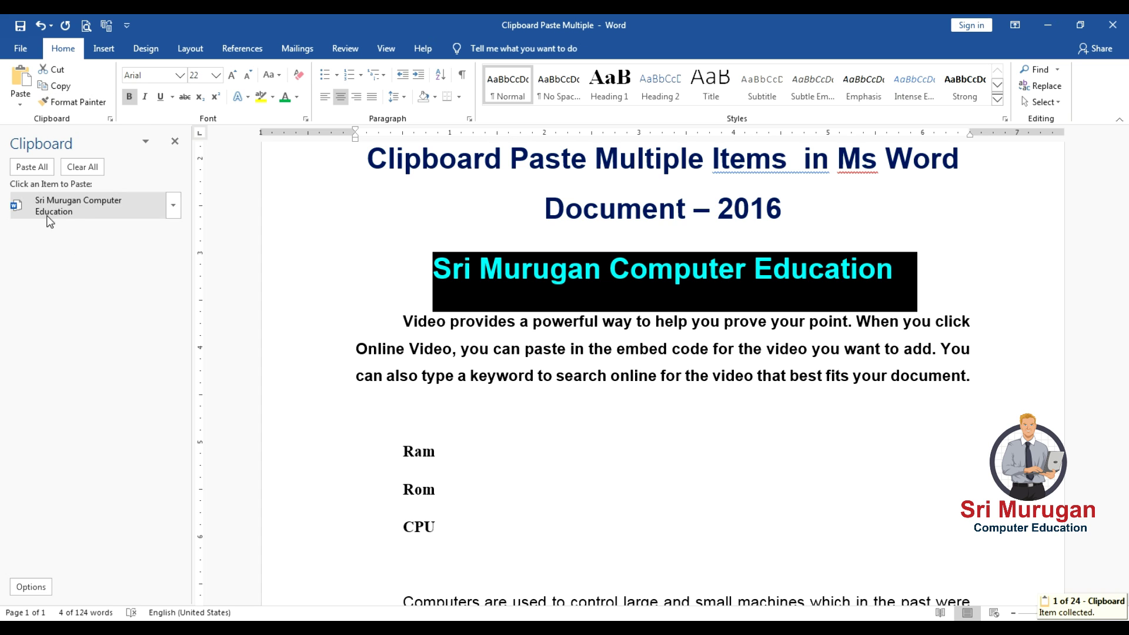
pyautogui.scroll(-1, 473, 414)
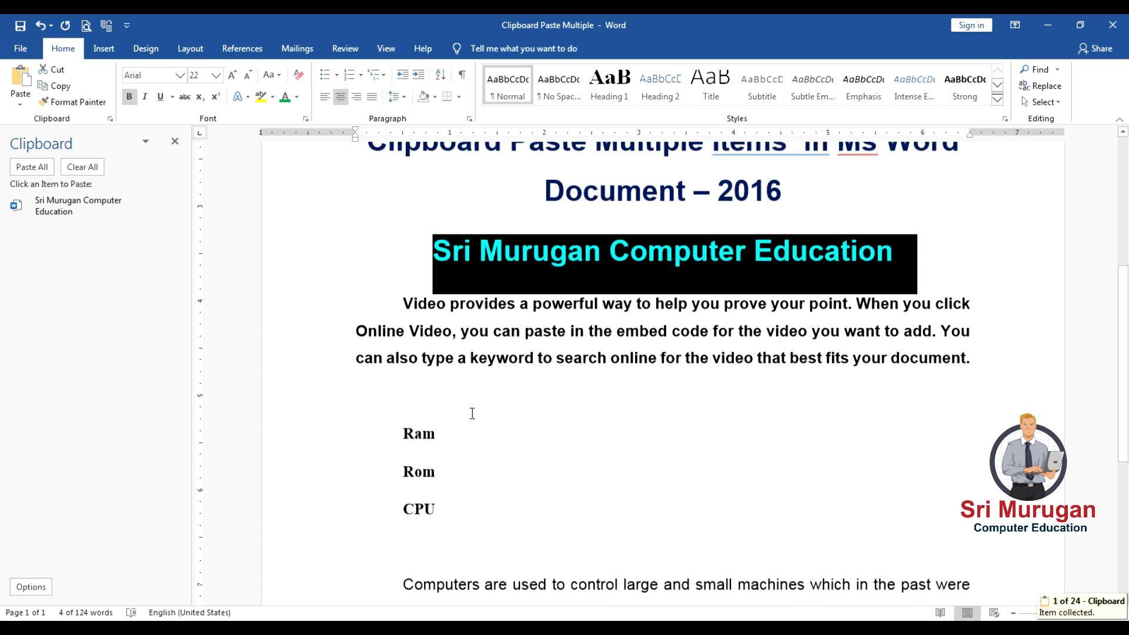
pyautogui.scroll(-3, 473, 413)
pyautogui.moveTo(403, 316)
pyautogui.mouseDown()
pyautogui.moveTo(479, 393)
pyautogui.moveTo(449, 385)
pyautogui.mouseUp()
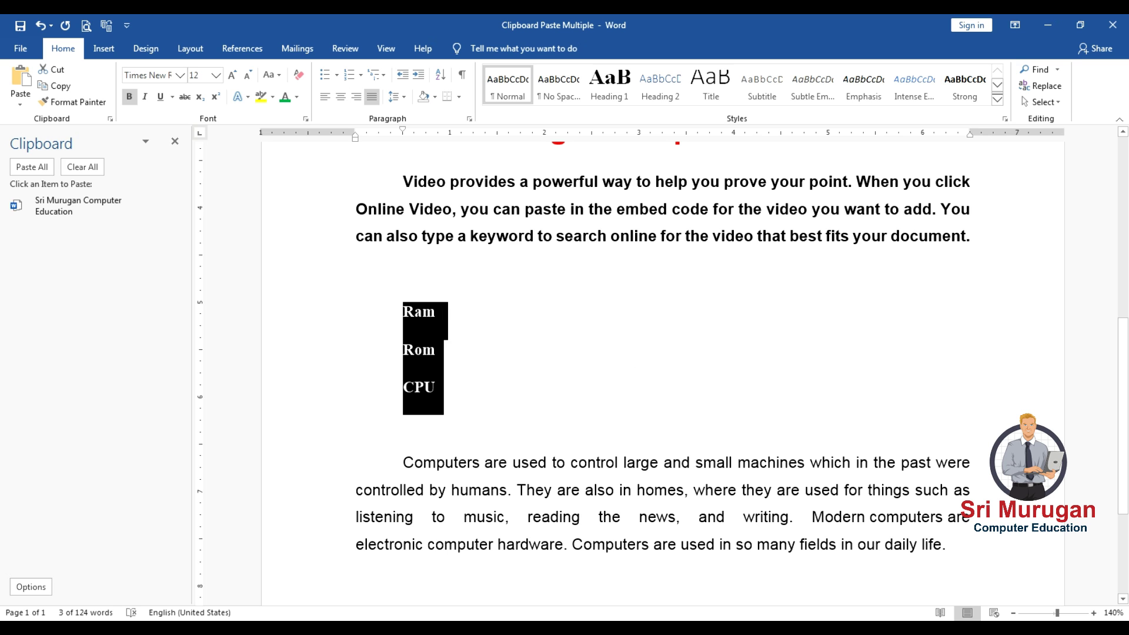
pyautogui.click(56, 87)
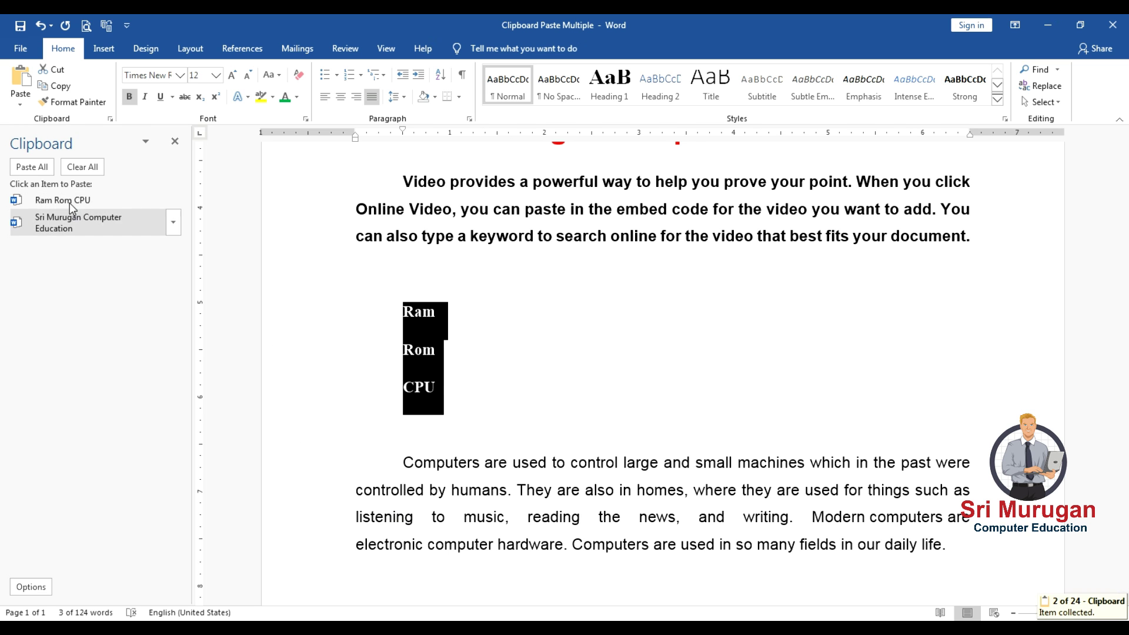
pyautogui.scroll(-2, 406, 330)
pyautogui.moveTo(404, 370)
pyautogui.mouseDown()
pyautogui.moveTo(502, 384)
pyautogui.moveTo(511, 400)
pyautogui.mouseUp()
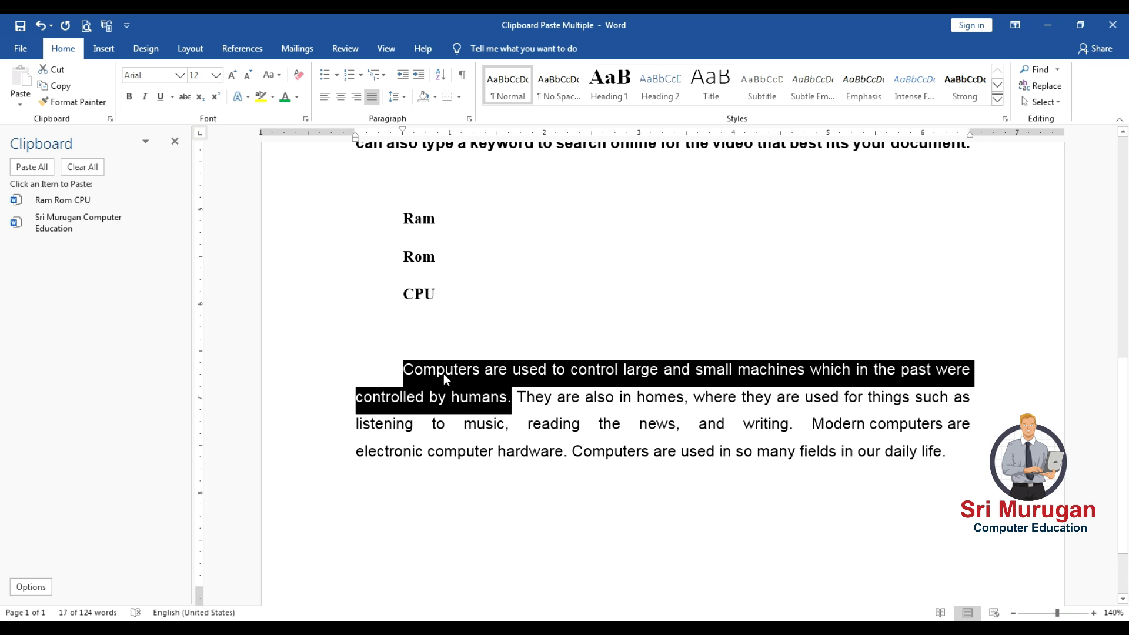
# Copy the first Computers sentence, then the whole 'Video provides' paragraph, into the Clipboard pane.
pyautogui.click(60, 87)
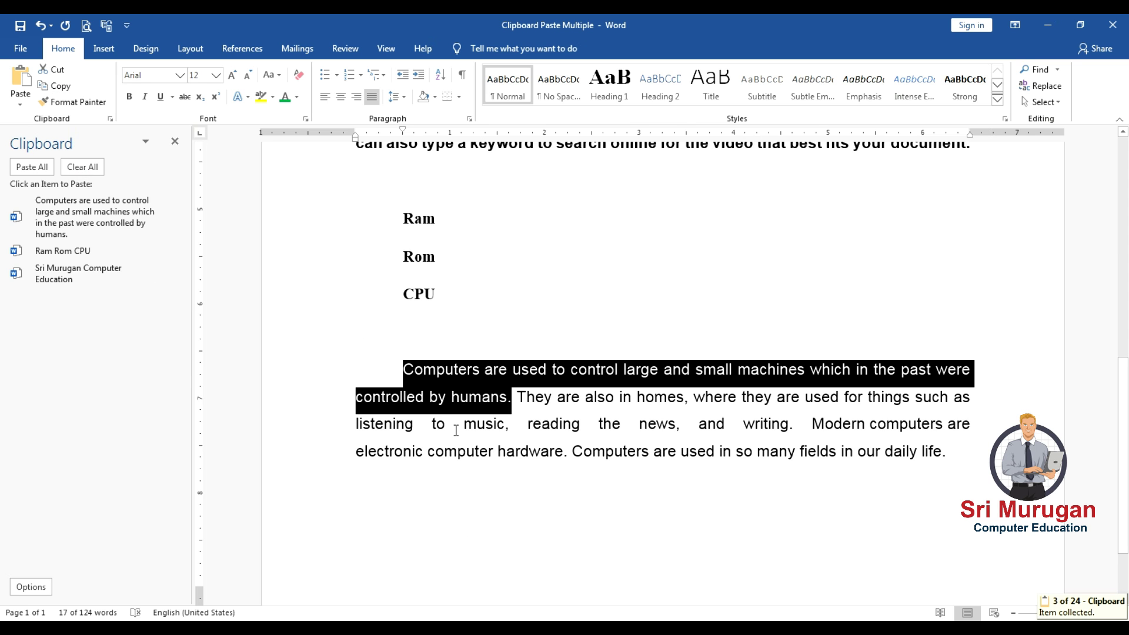
pyautogui.scroll(3, 456, 430)
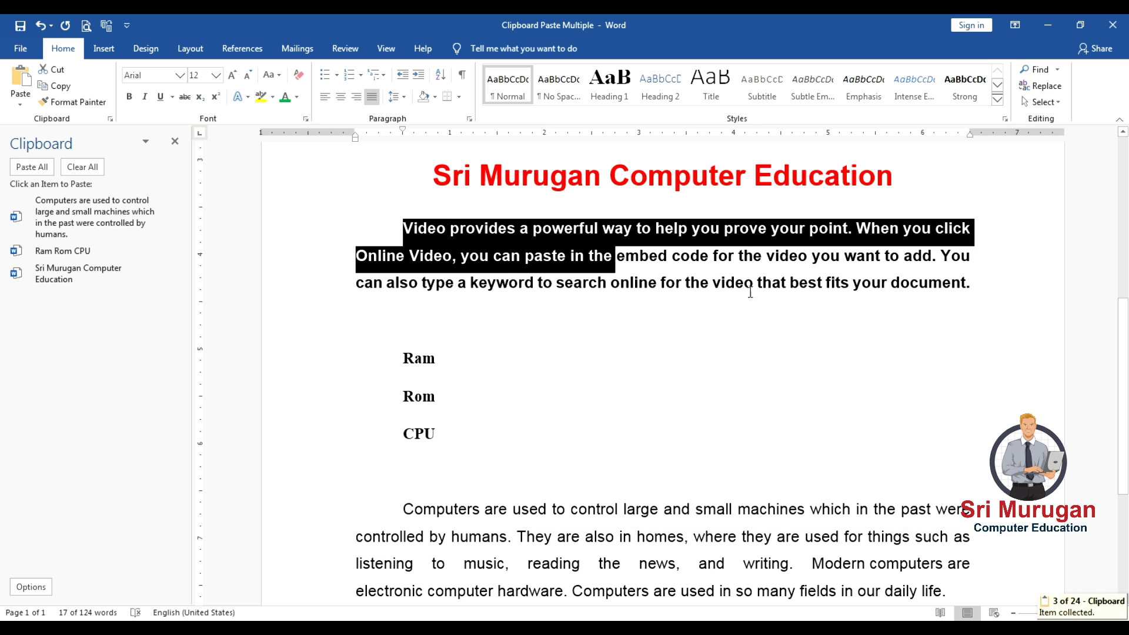
pyautogui.moveTo(422, 229); pyautogui.dragTo(973, 305)
pyautogui.moveTo(93, 217)
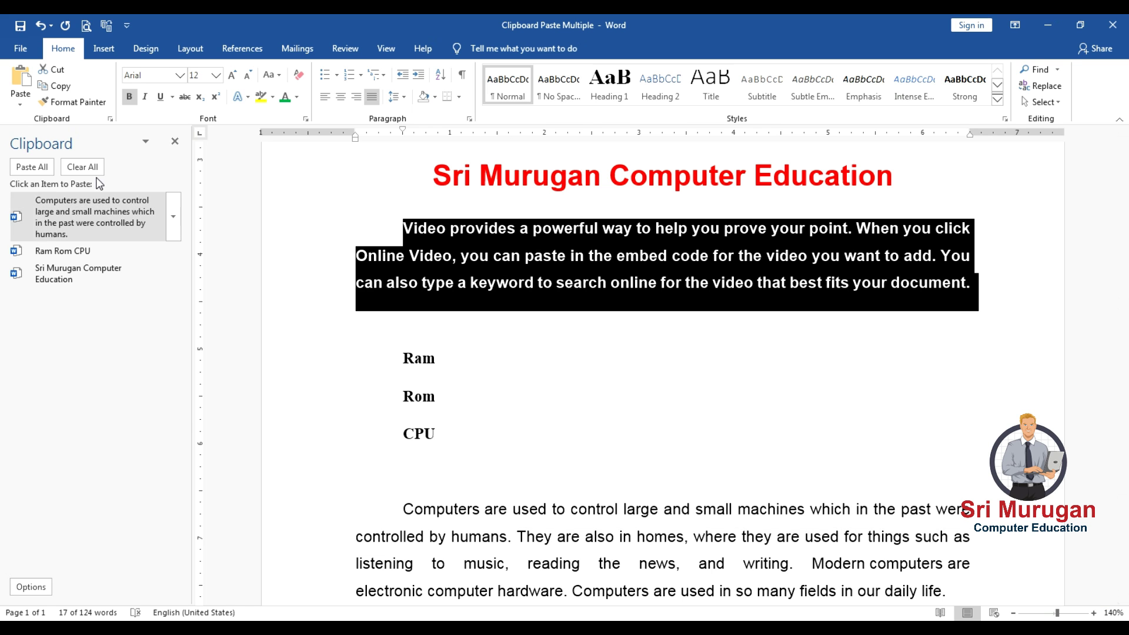
pyautogui.click(61, 88)
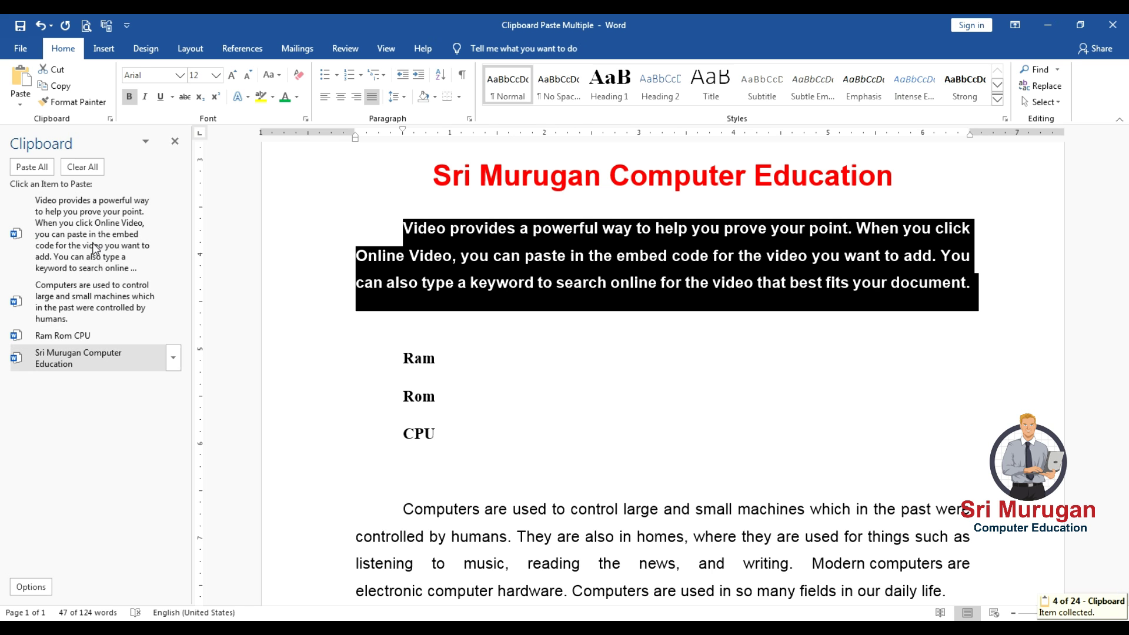
pyautogui.click(536, 420)
pyautogui.scroll(-4, 537, 420)
# Insert empty paragraphs after the final paragraph and scroll down to the new blank page 2.
pyautogui.click(537, 420)
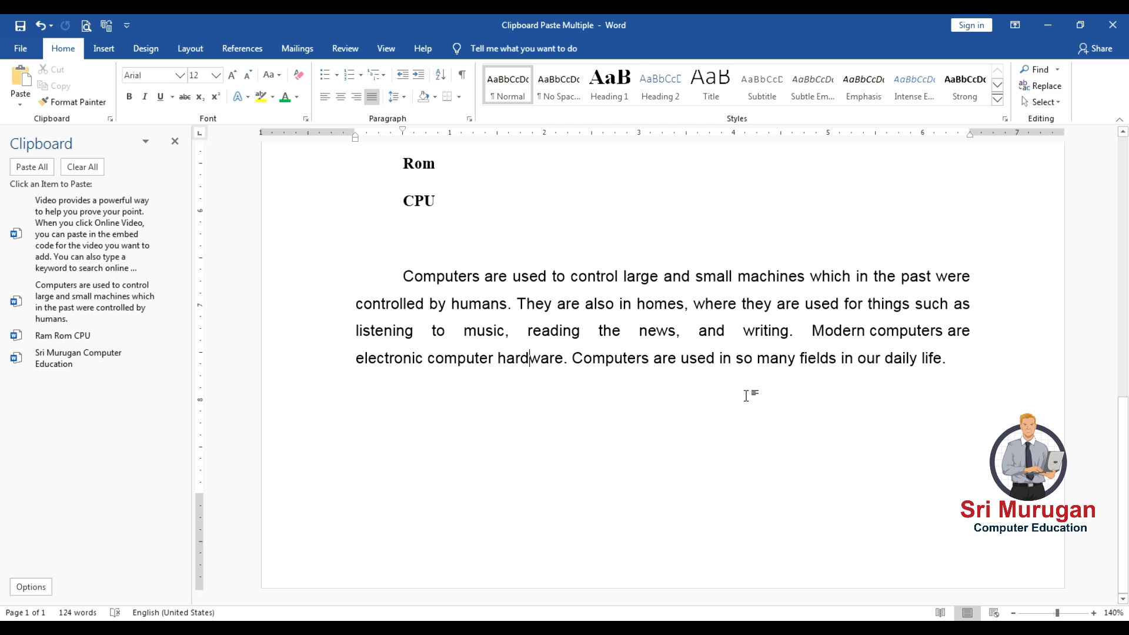
pyautogui.press('Return')
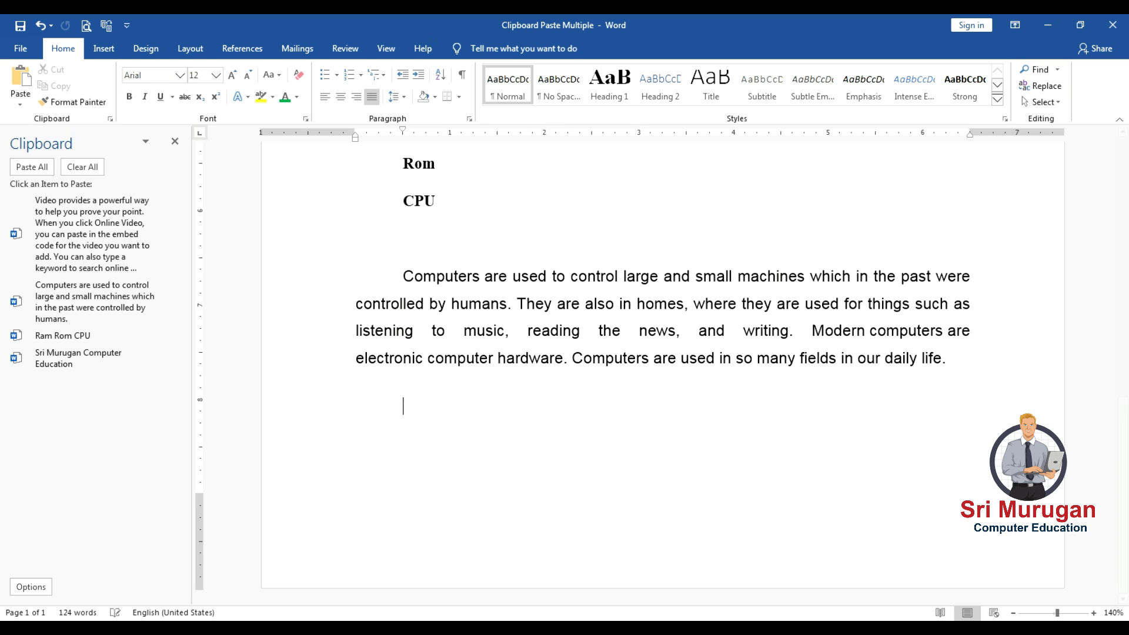
pyautogui.press('Return')
pyautogui.press('Return')
pyautogui.press('Return')
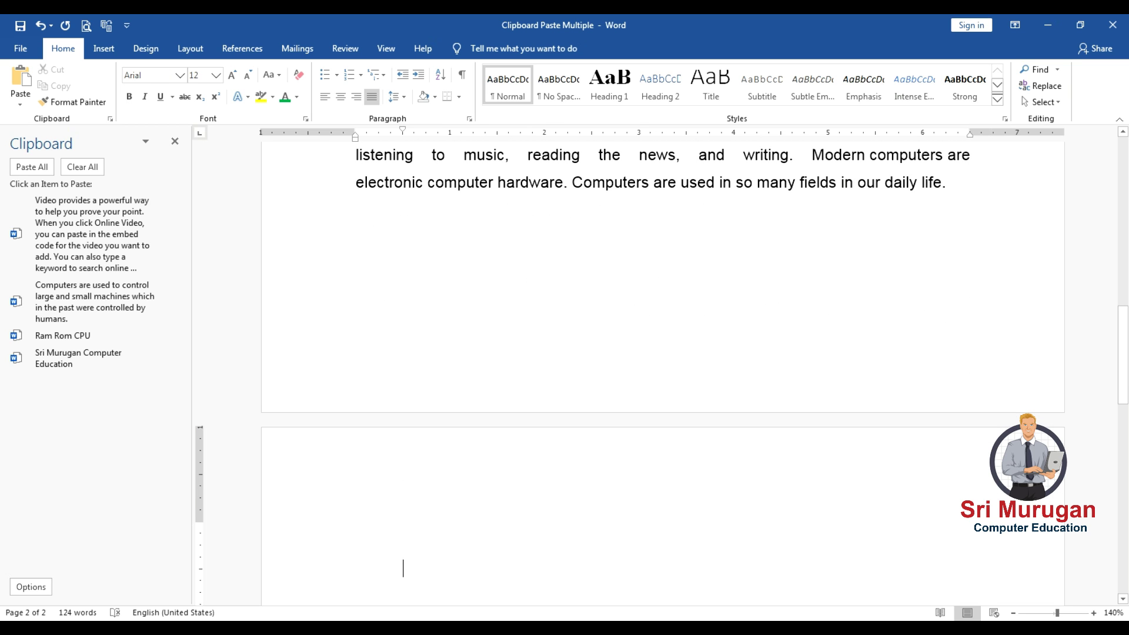
pyautogui.scroll(-3, 905, 337)
pyautogui.scroll(-5, 676, 423)
pyautogui.scroll(-4, 684, 412)
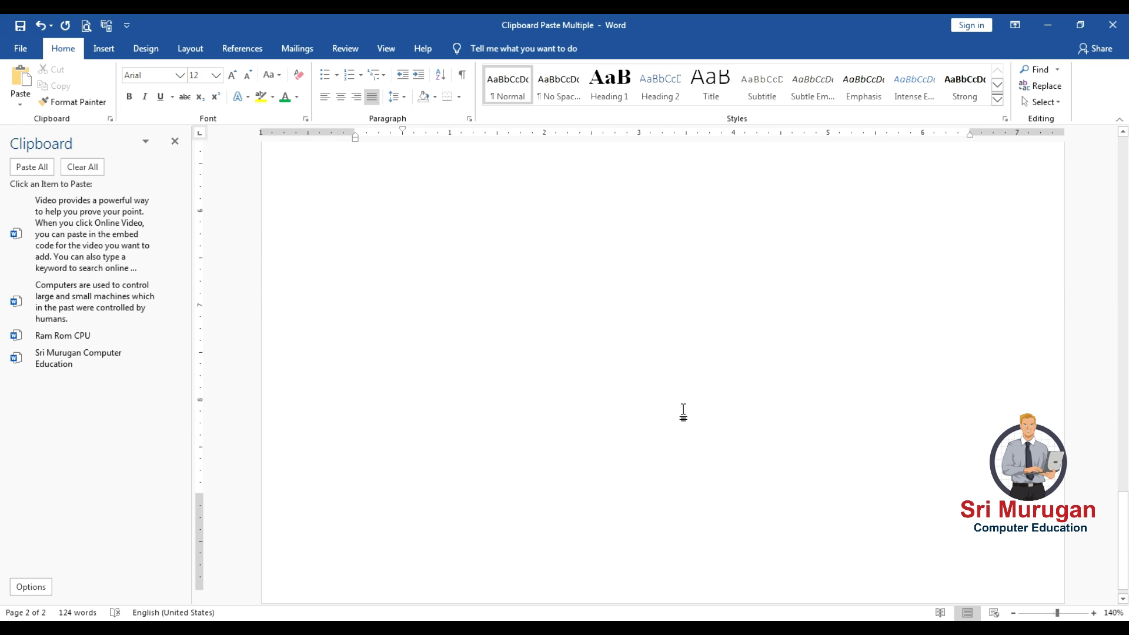
pyautogui.scroll(-6, 684, 412)
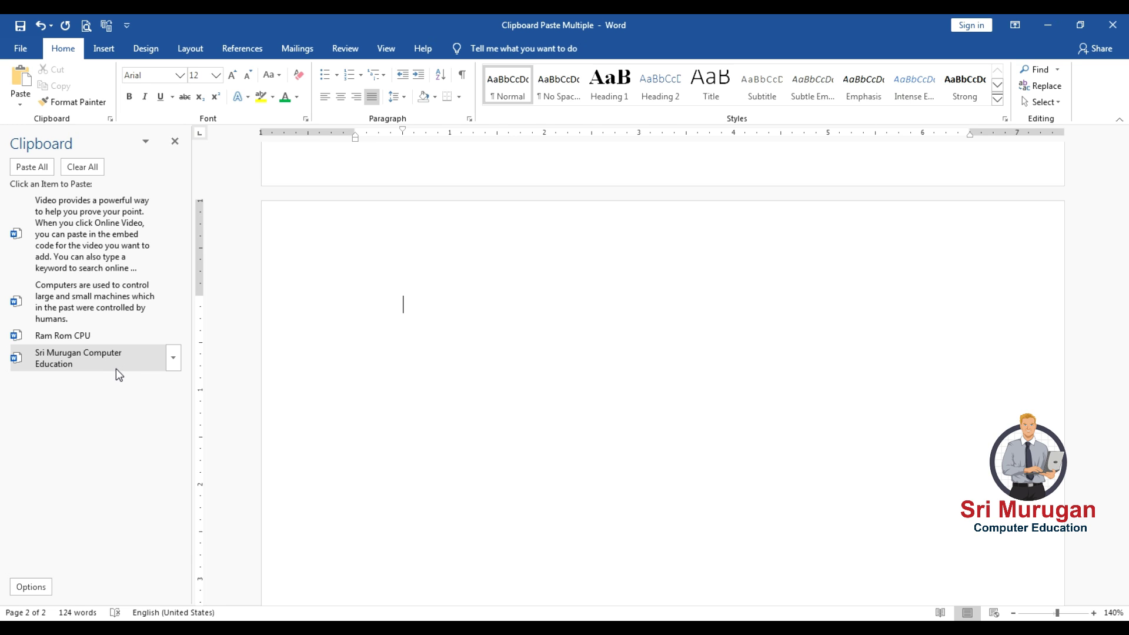
# Paste the heading, Ram/Rom/CPU list, 'Video provides' paragraph and Computers sentence from the Clipboard pane.
pyautogui.click(97, 365)
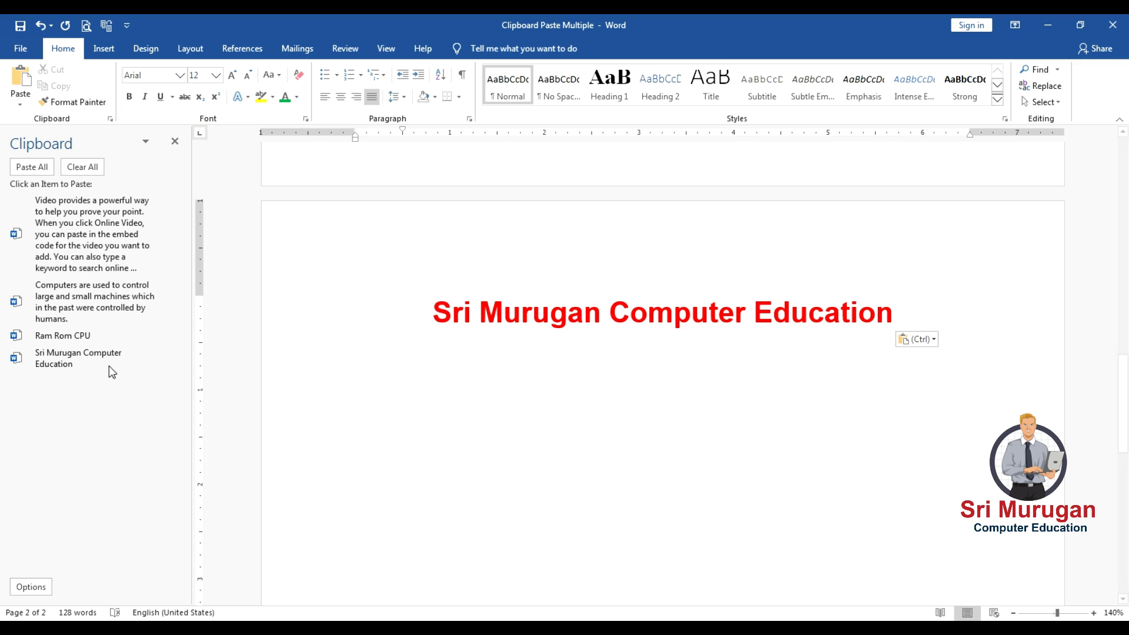
pyautogui.click(60, 336)
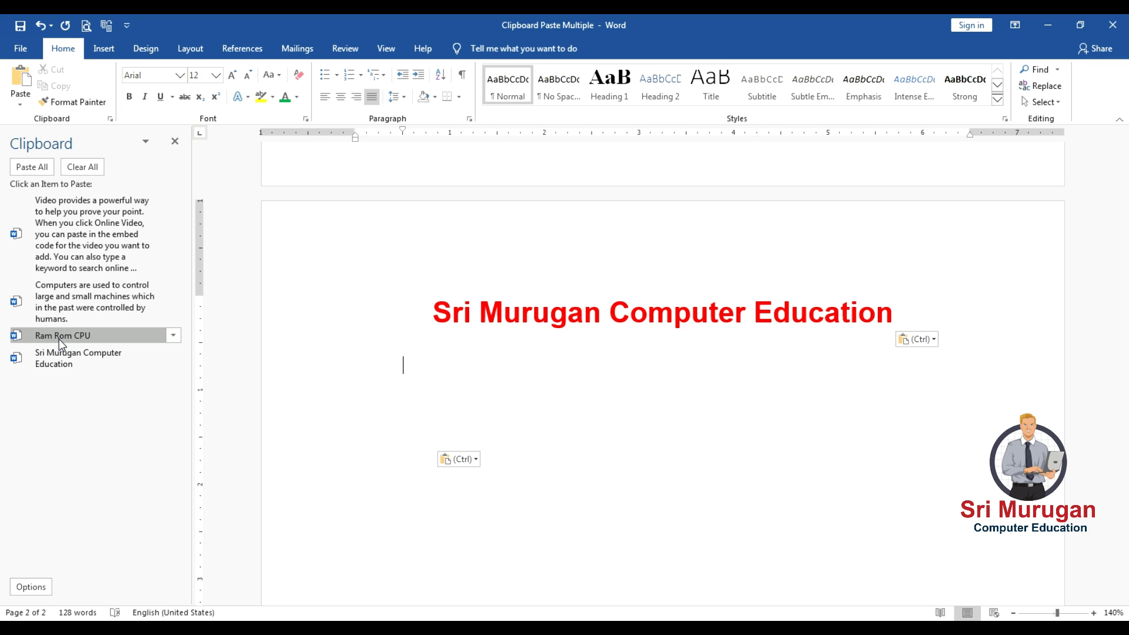
pyautogui.click(109, 224)
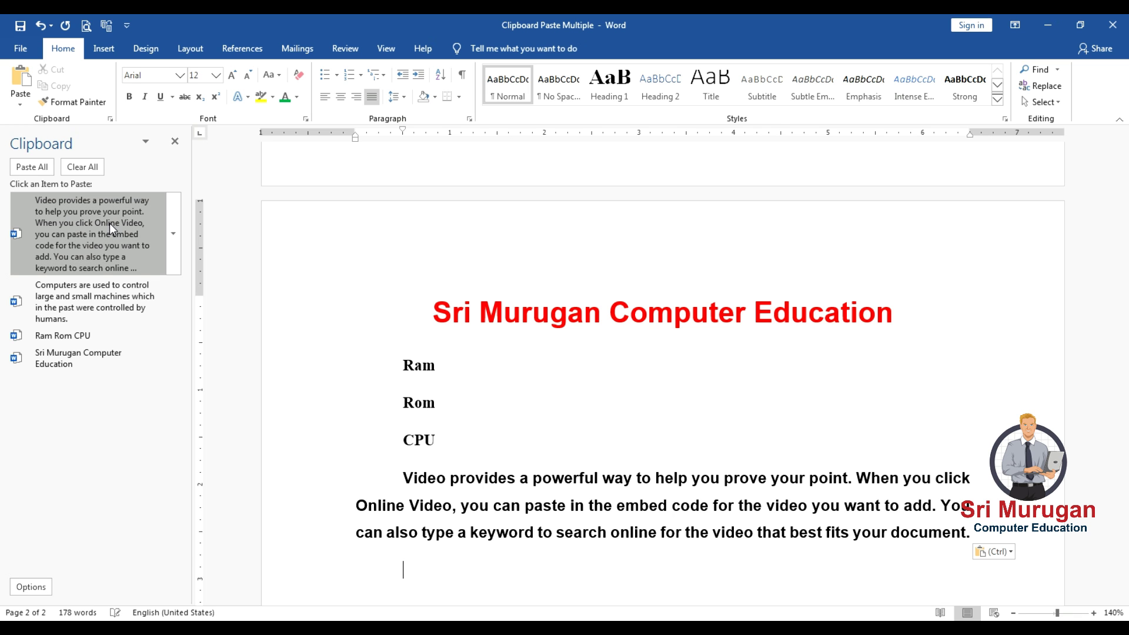
pyautogui.click(126, 294)
# Paste the Ram/Rom/CPU list and the 'Video provides' paragraph once more from the Clipboard pane.
pyautogui.scroll(-1, 505, 533)
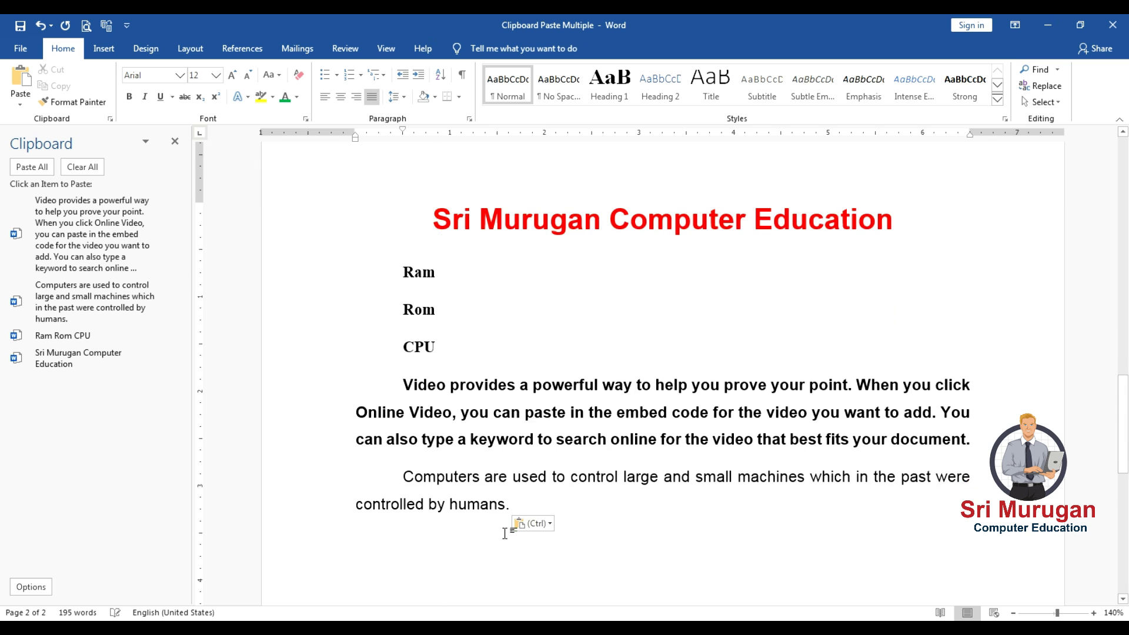
pyautogui.click(62, 336)
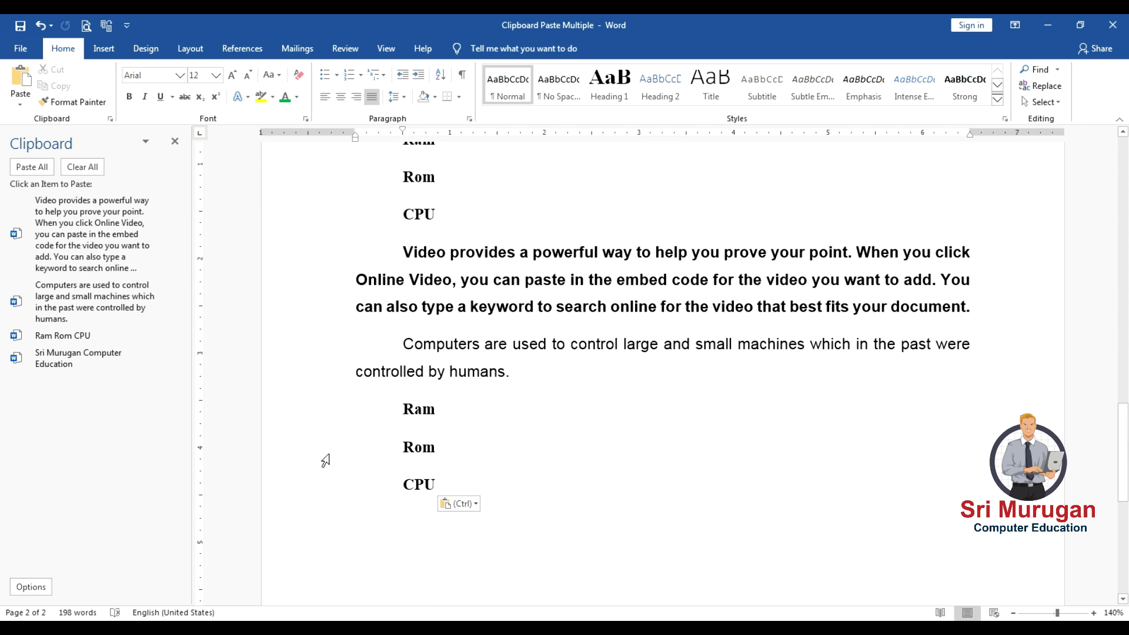
pyautogui.click(97, 246)
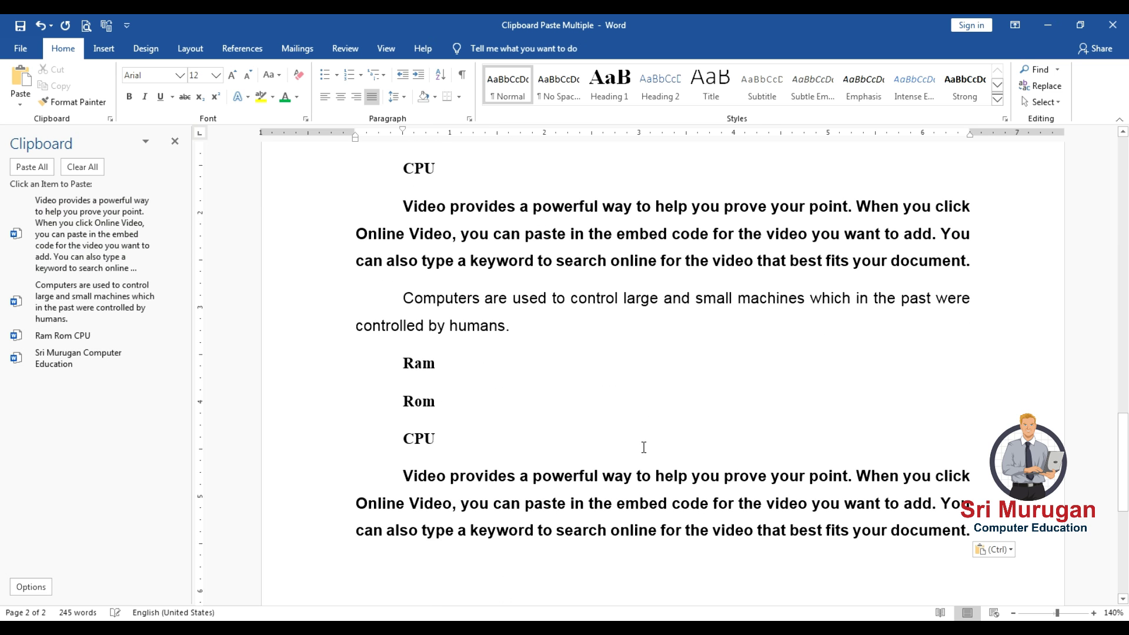
pyautogui.scroll(-2, 646, 446)
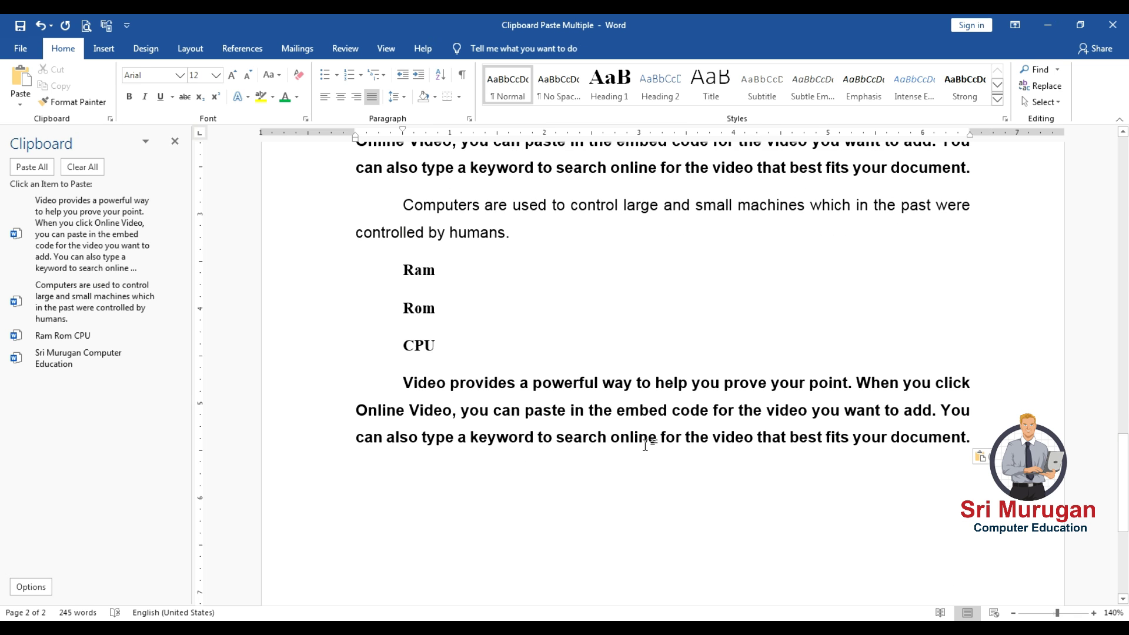
pyautogui.scroll(-2, 643, 446)
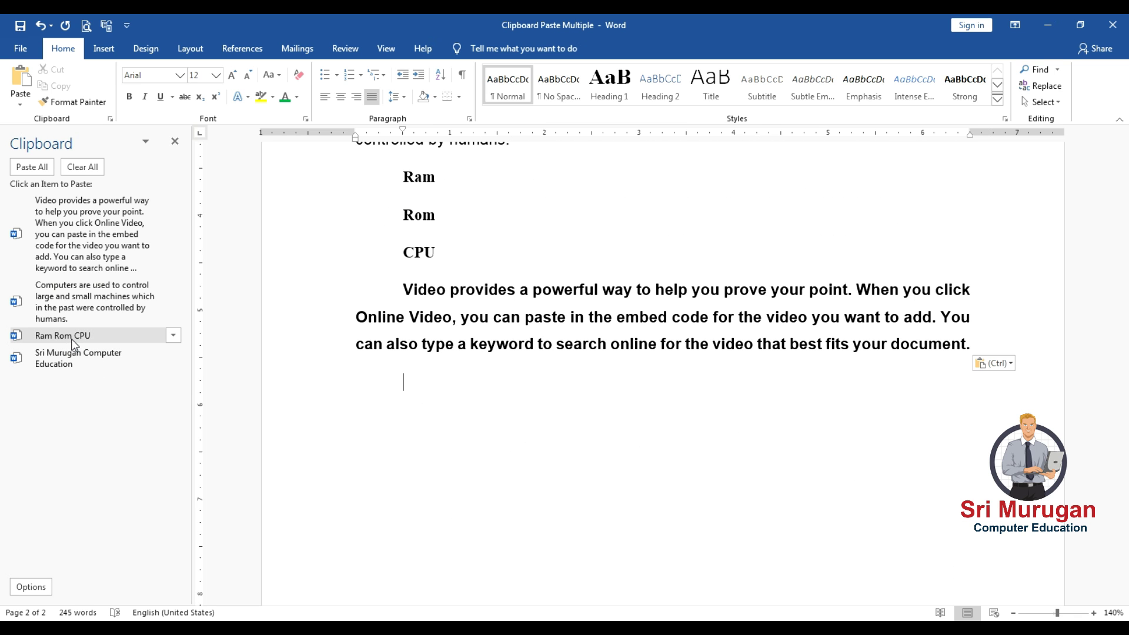